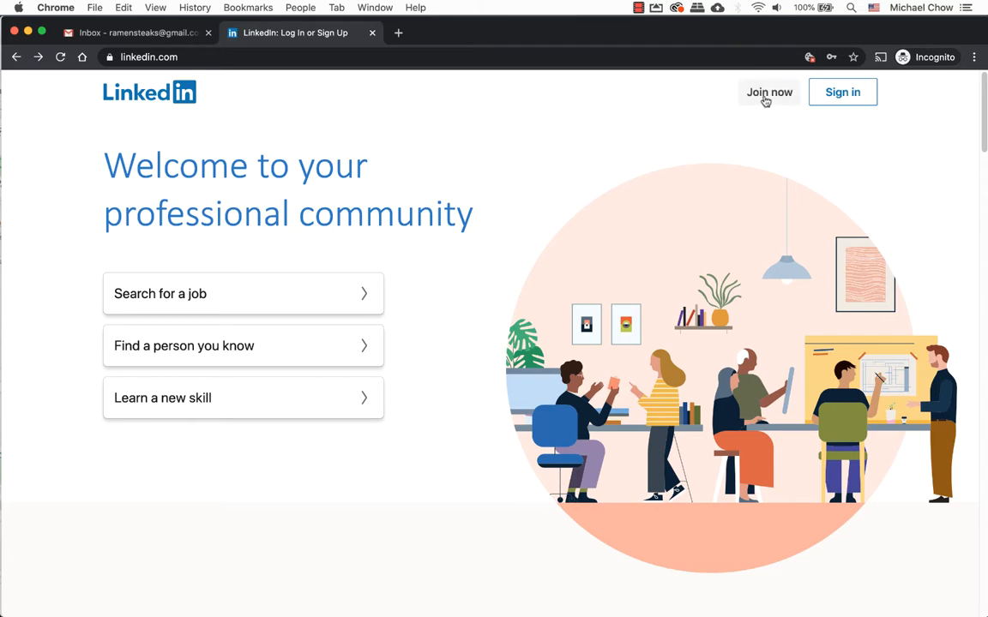
Step: Start a new LinkedIn account from the welcome page via Join now
click(766, 101)
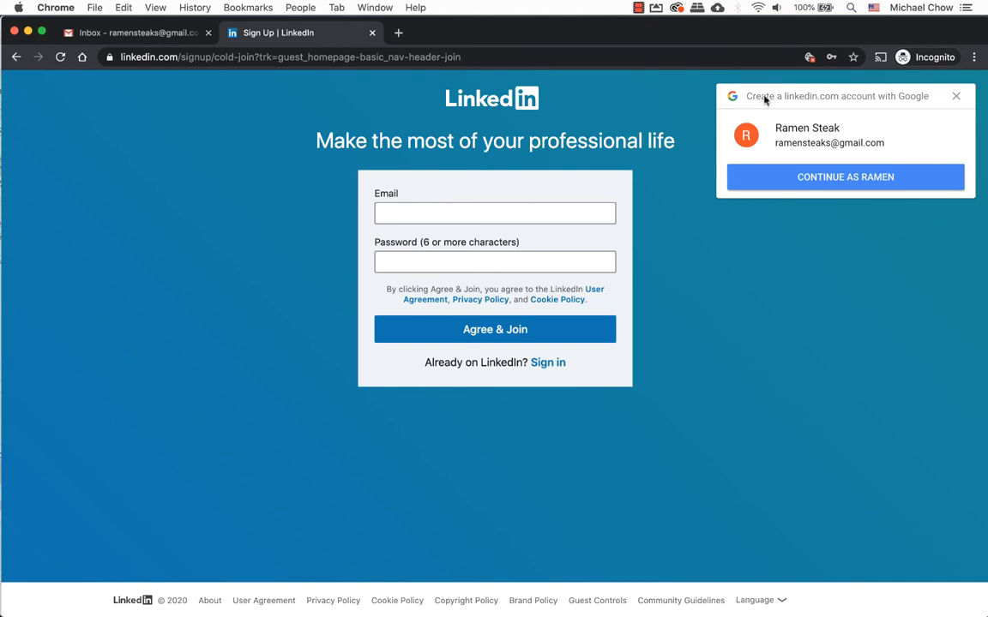
Step: Sign up with the suggested Google account, enter a password and agree to join
click(802, 180)
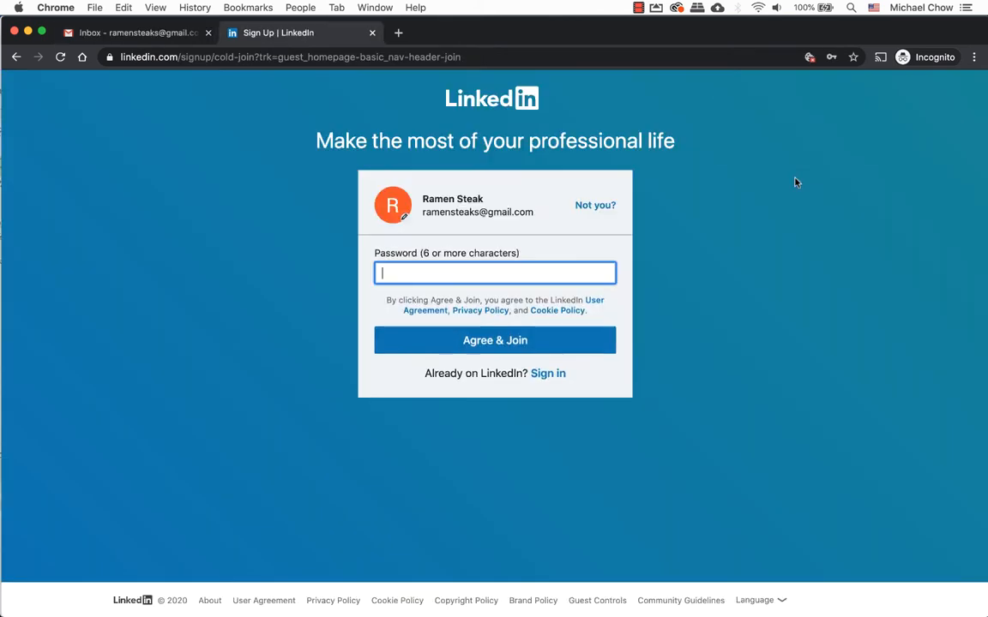
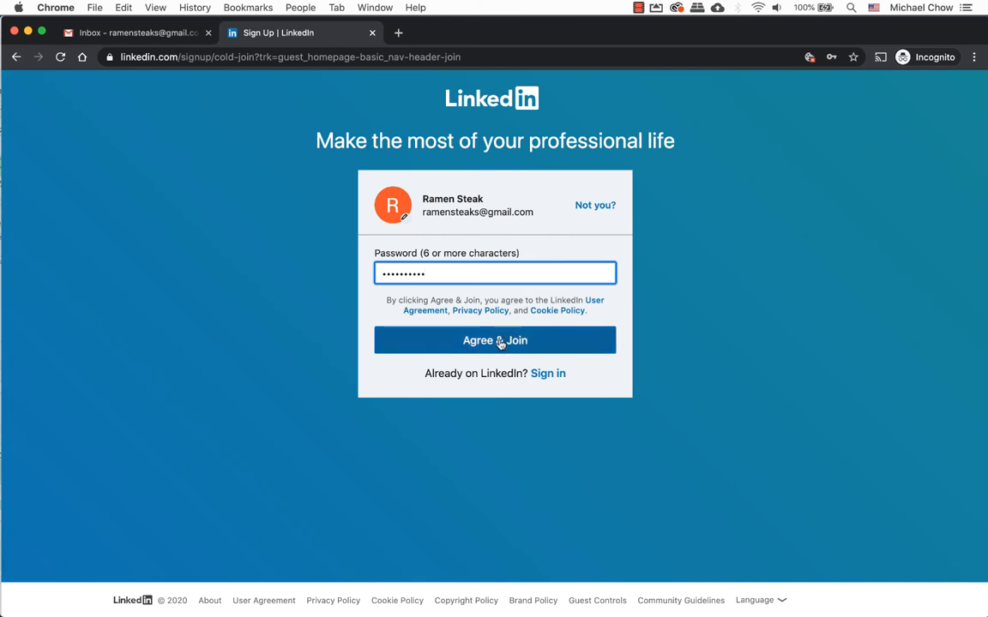
click(500, 342)
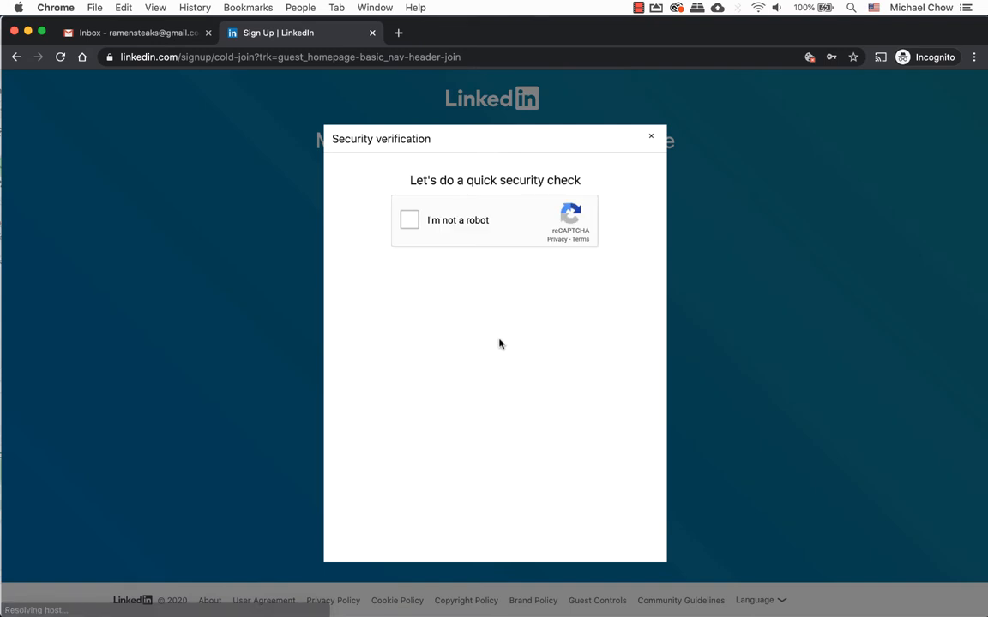
Step: Pass the reCAPTCHA by marking the three bridge tiles and verifying
click(410, 221)
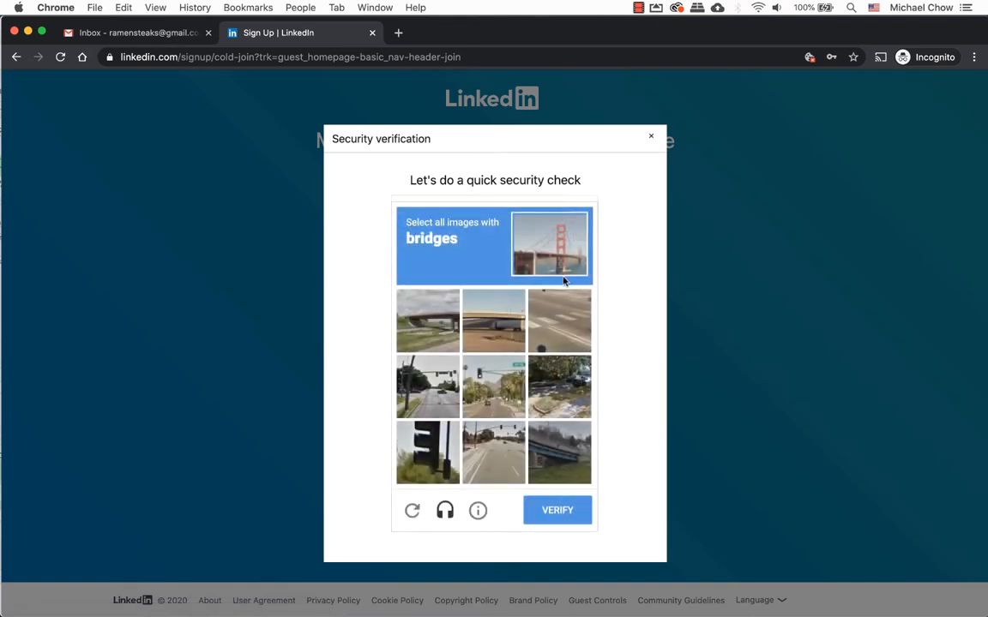
click(437, 341)
click(493, 324)
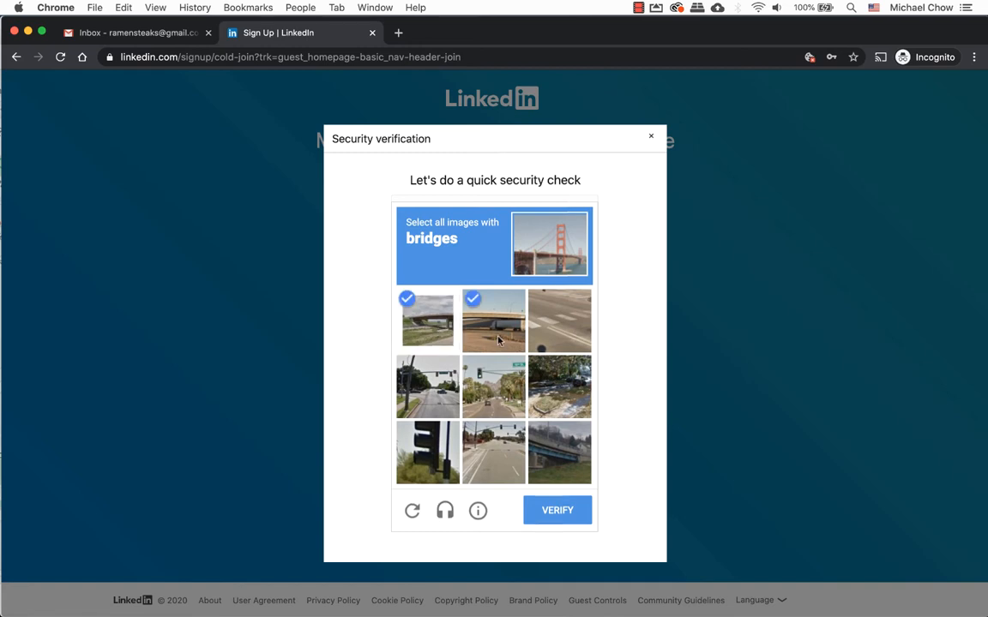
click(564, 468)
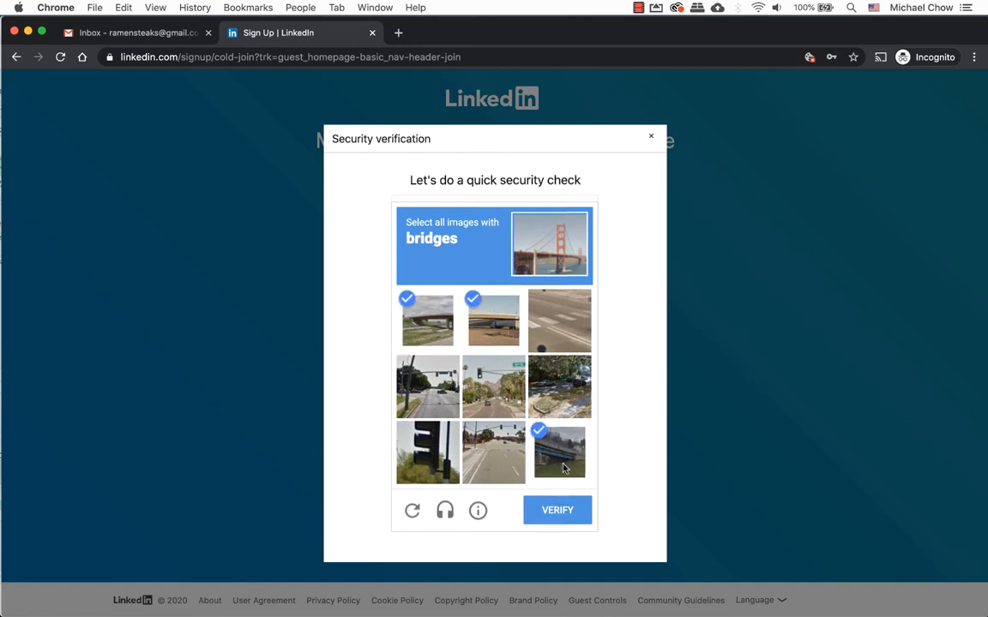
click(571, 515)
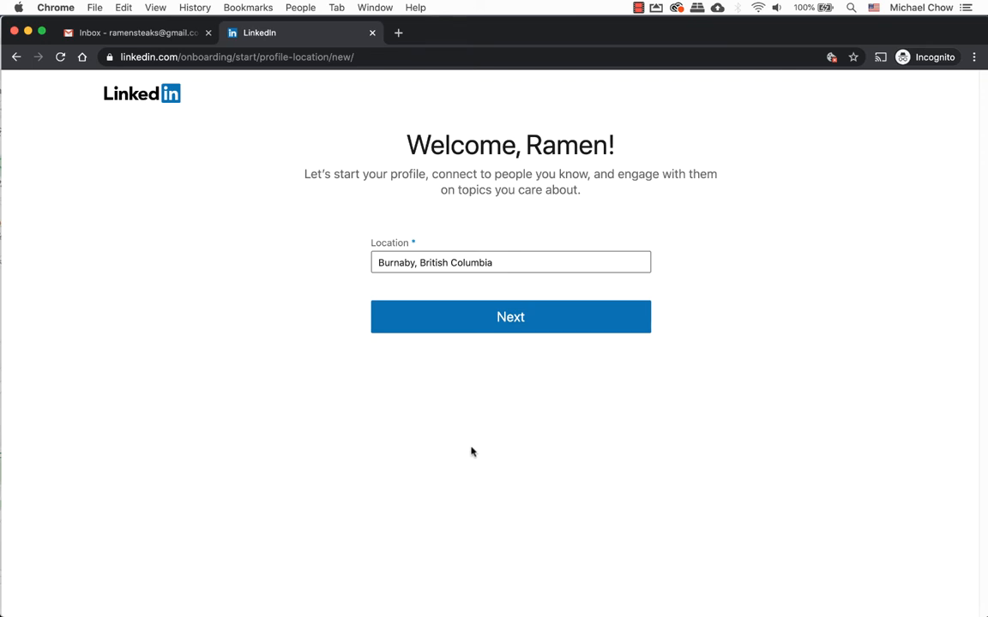
Step: Accept Burnaby, British Columbia as location and continue
click(511, 329)
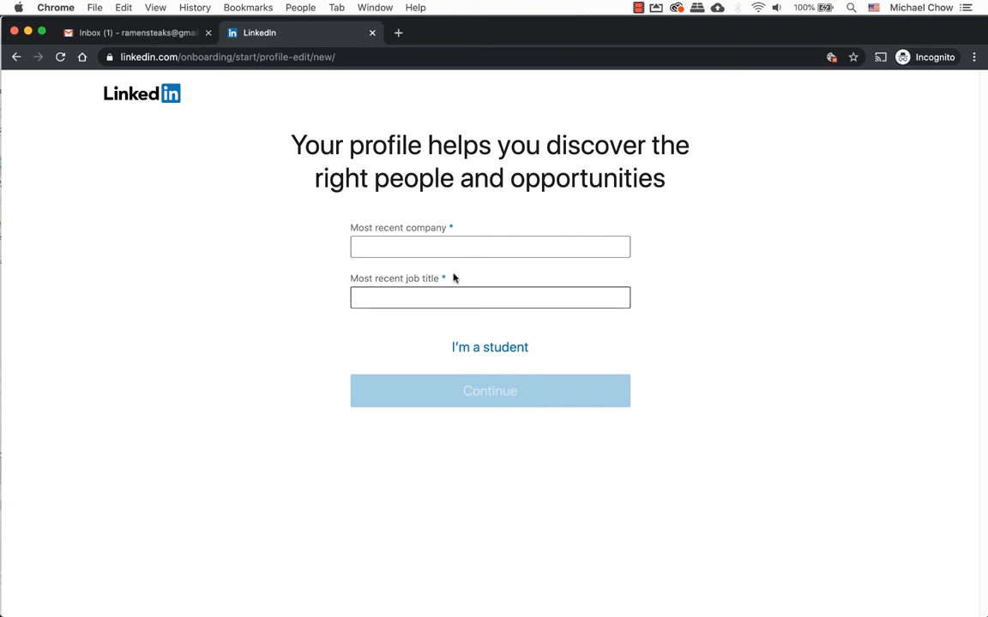
Step: Set company to British Columbia Institute of Technology and job title to Instructor, then continue
click(437, 249)
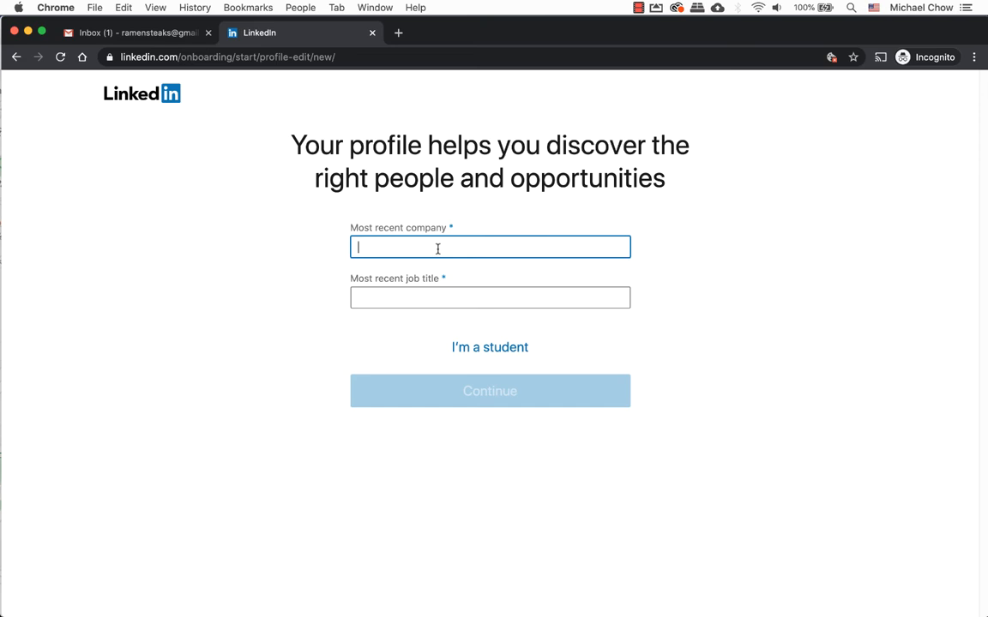
text(BC)
text(IT)
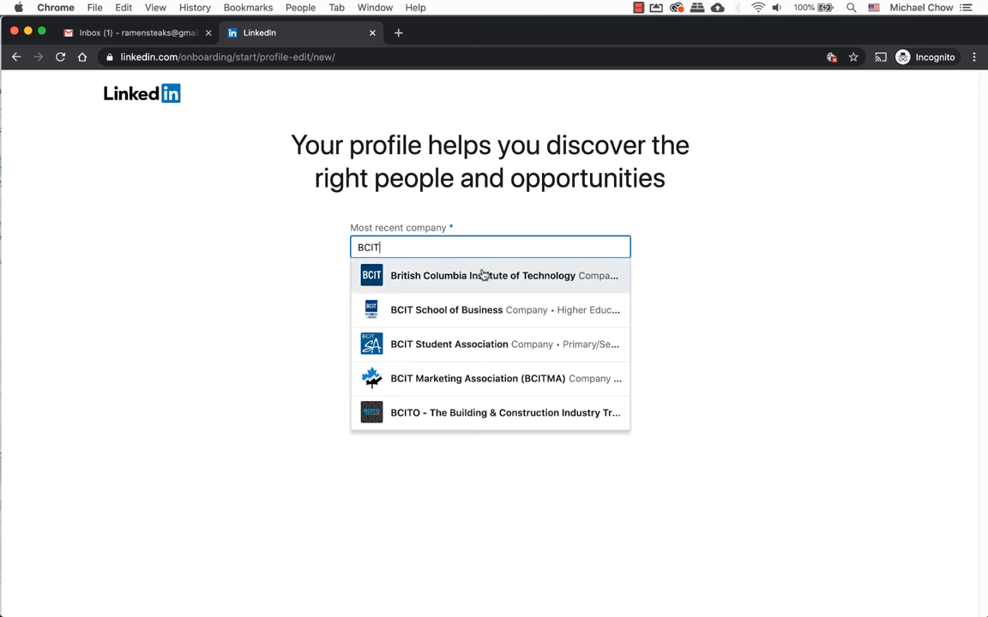
click(484, 275)
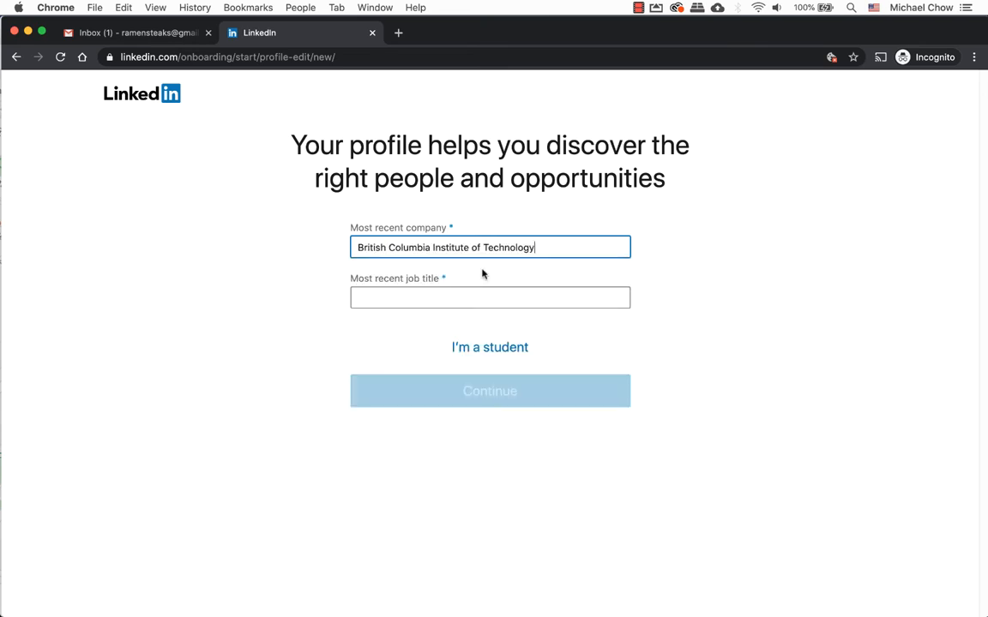
click(404, 299)
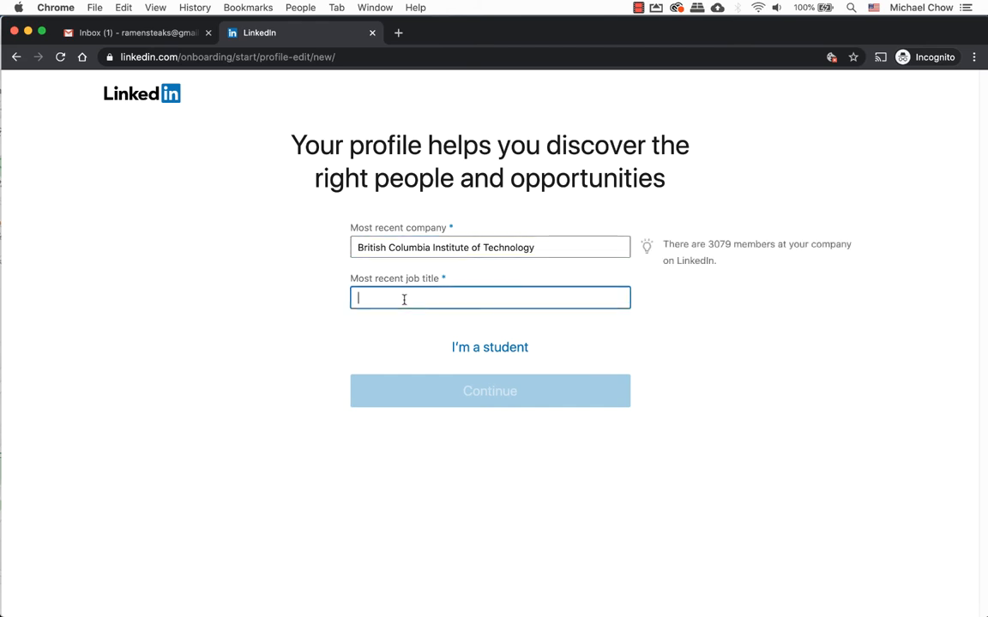
text(Instru)
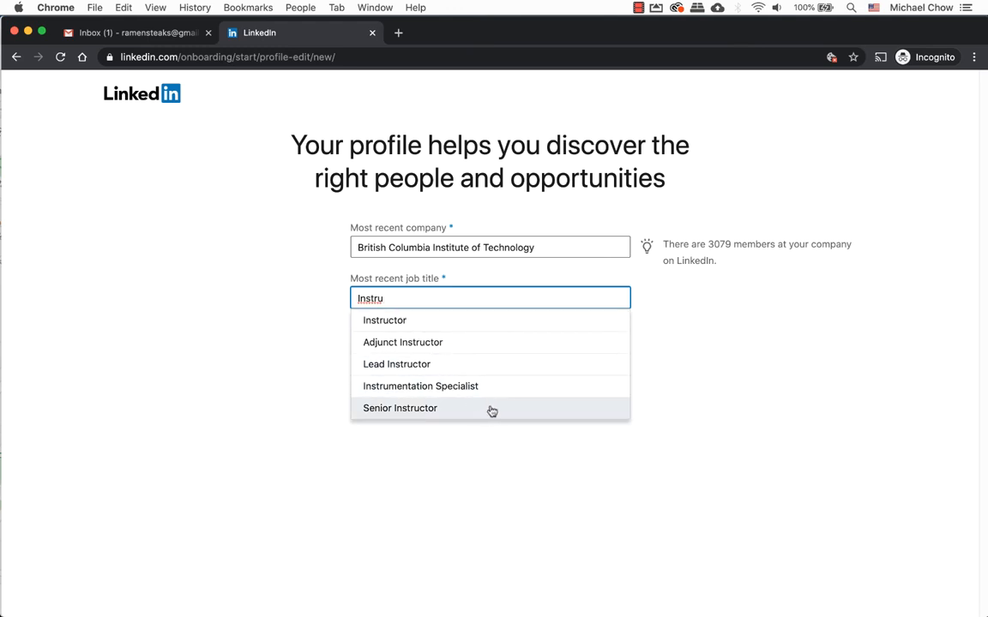
click(427, 324)
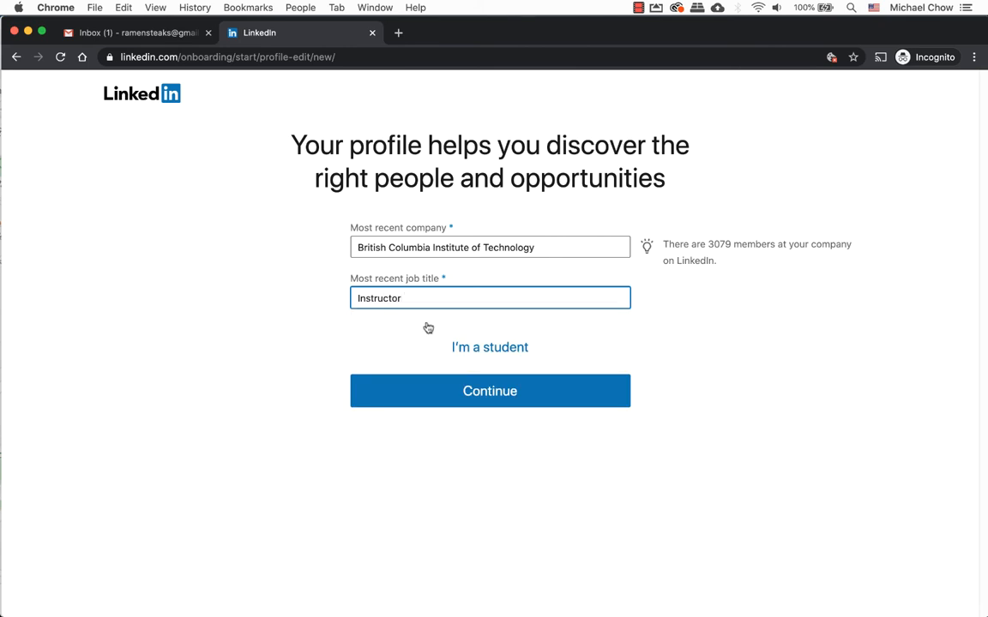
click(491, 397)
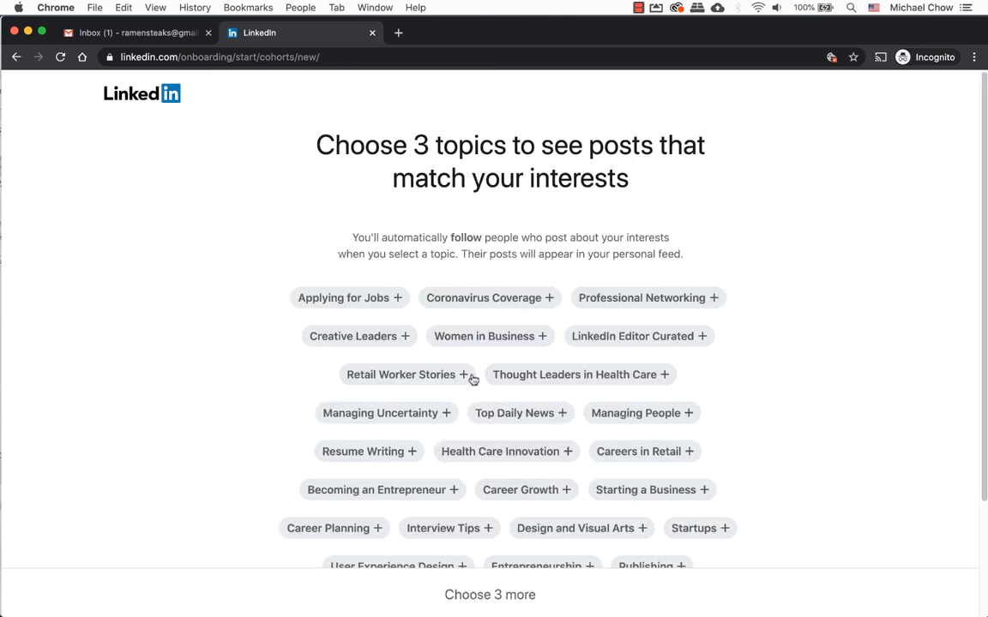
scroll(973, 463, down, 3)
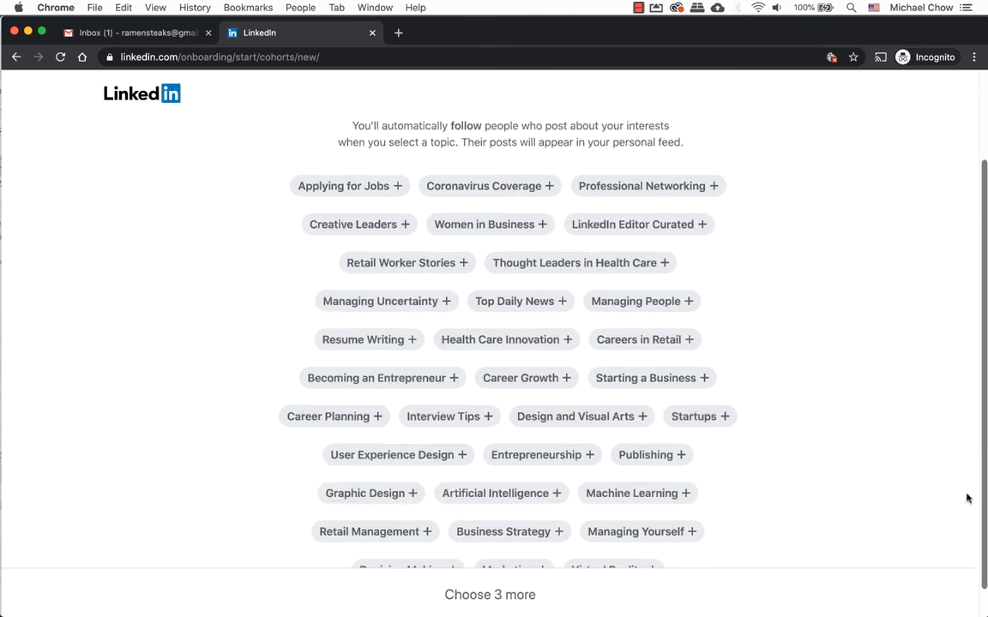
scroll(964, 470, up, 1)
scroll(963, 503, down, 2)
scroll(968, 526, down, 1)
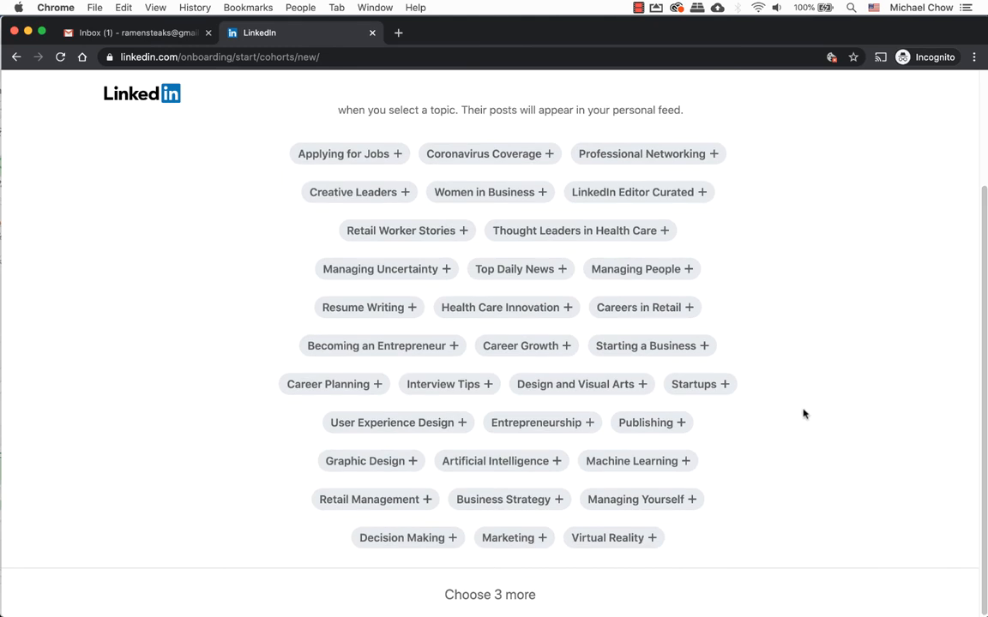
scroll(973, 335, up, 2)
scroll(968, 308, up, 1)
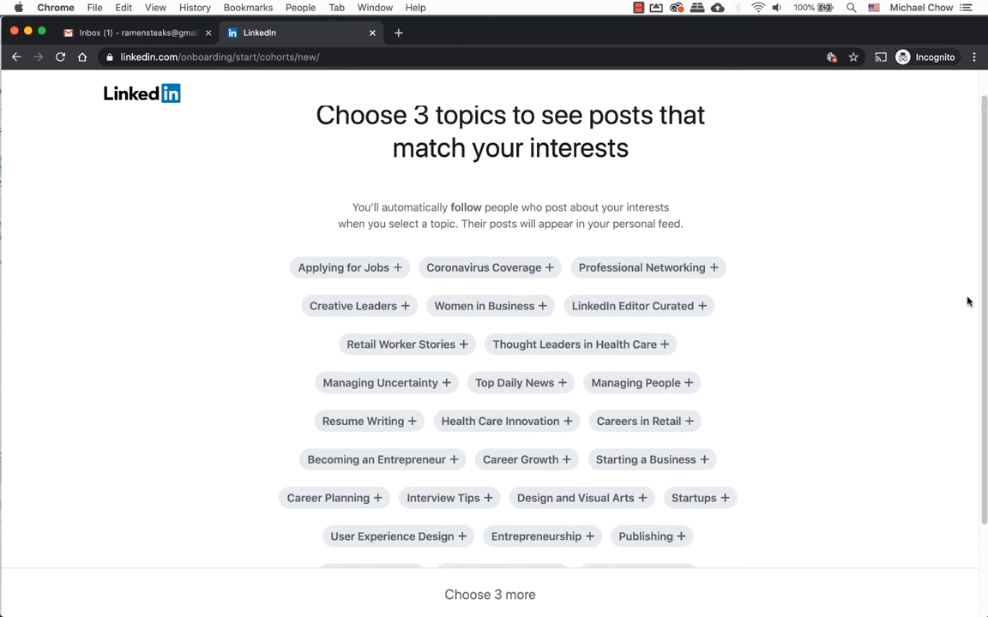
Step: Choose Design and Visual Arts, Creative Leaders and Professional Networking as topics
click(590, 503)
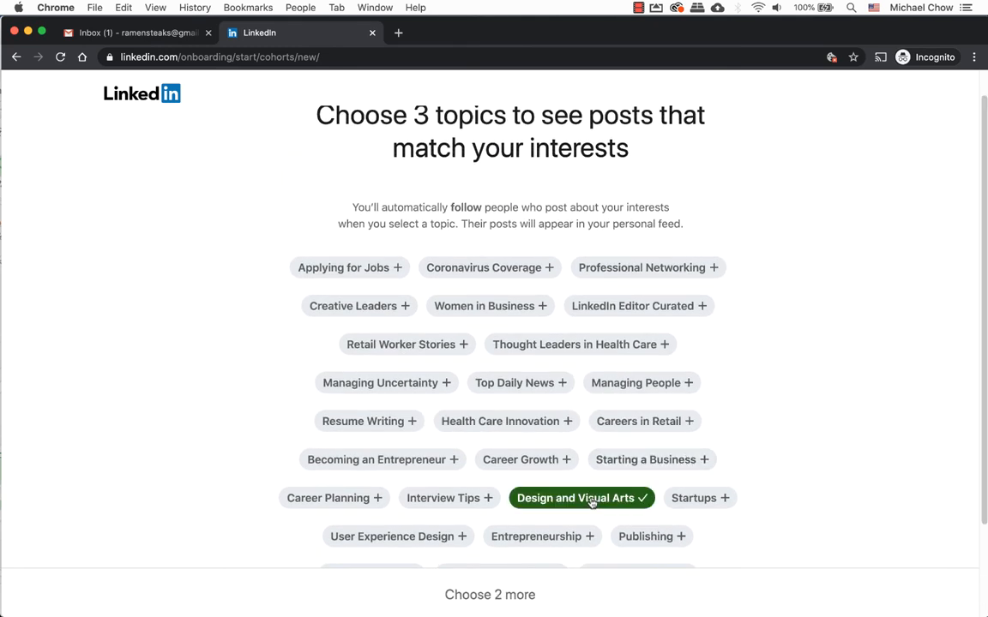
click(363, 307)
click(676, 269)
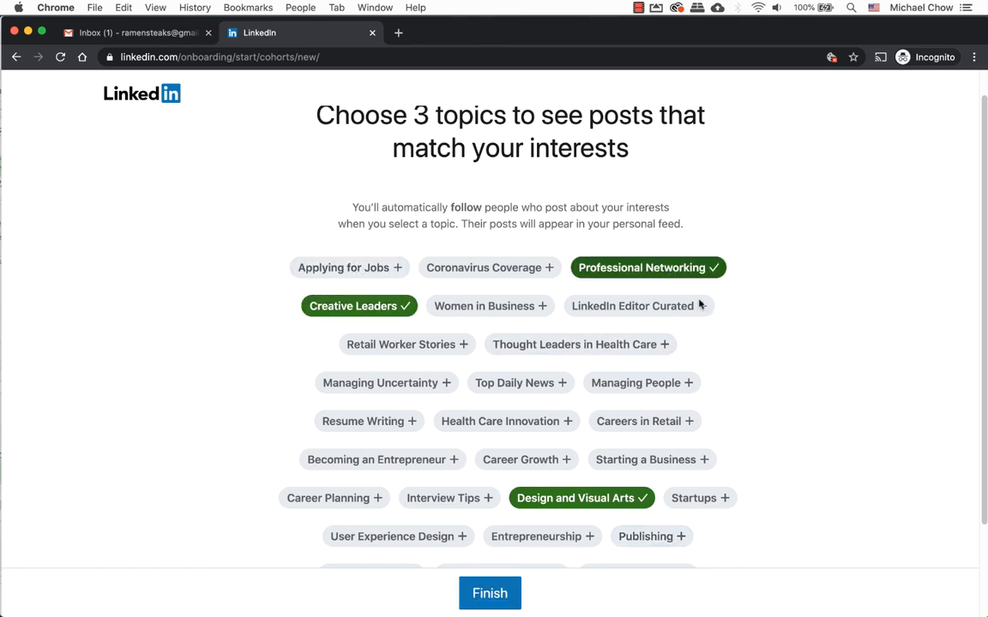
Step: Finish topic selection and land on the new account's home feed
click(496, 601)
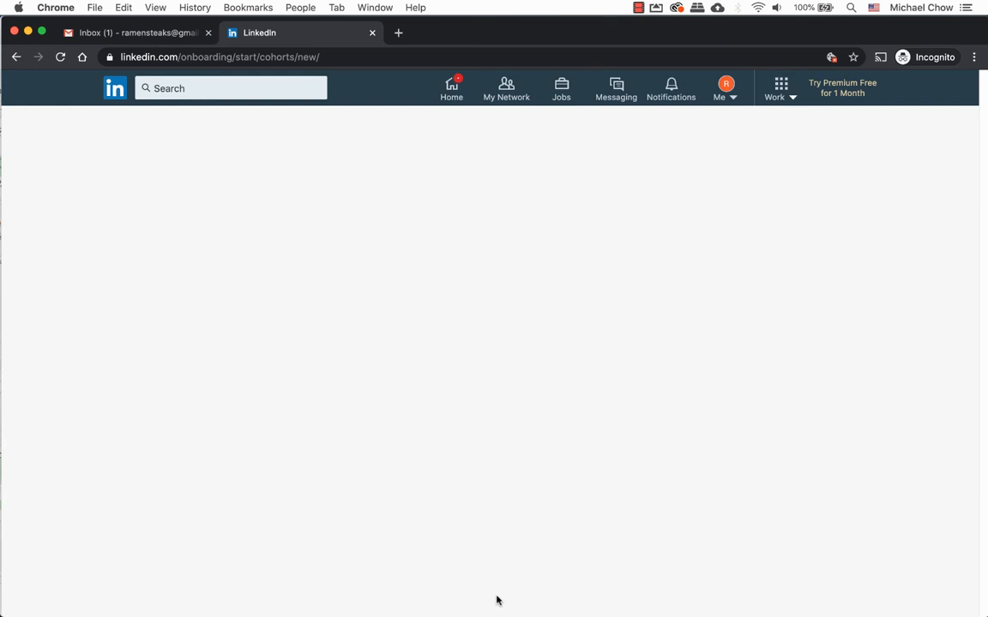